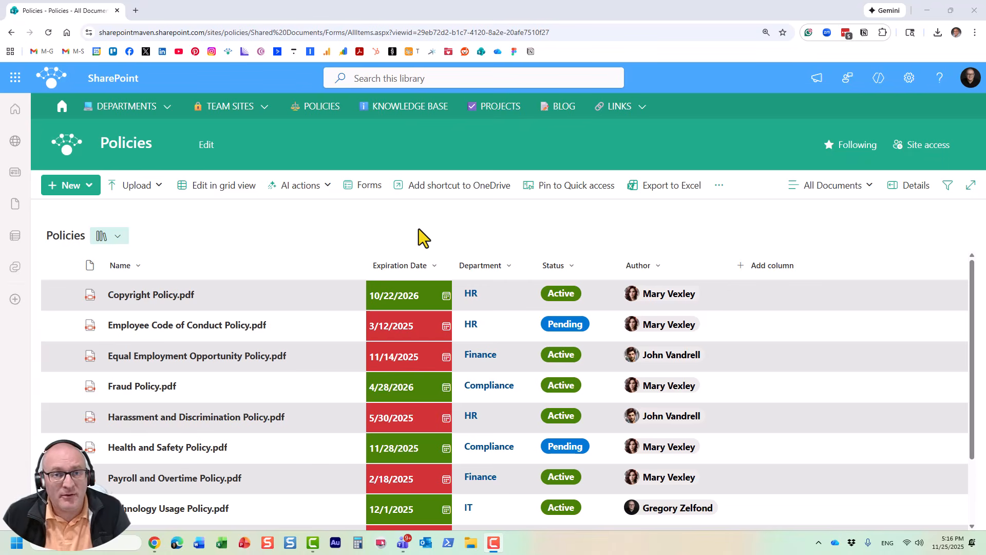
click(784, 266)
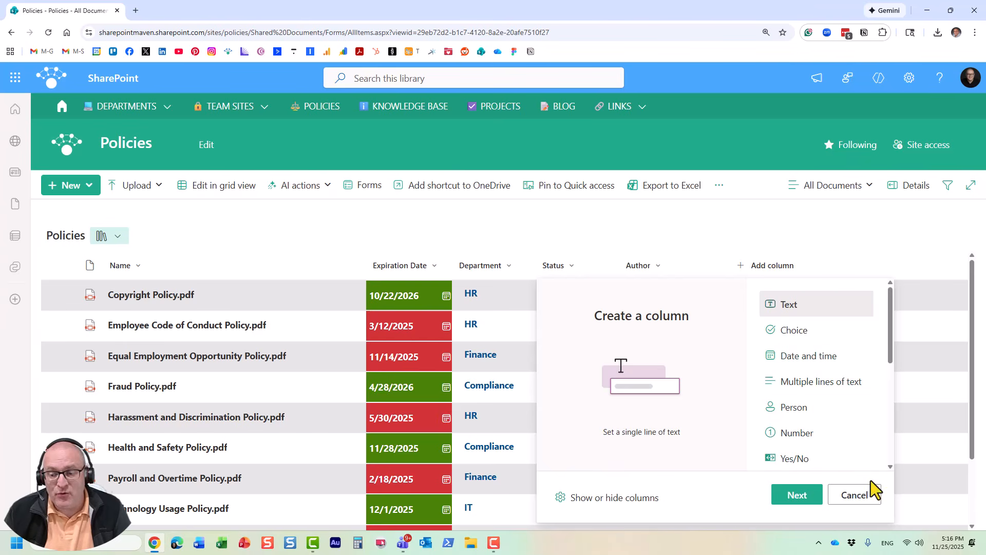
click(866, 495)
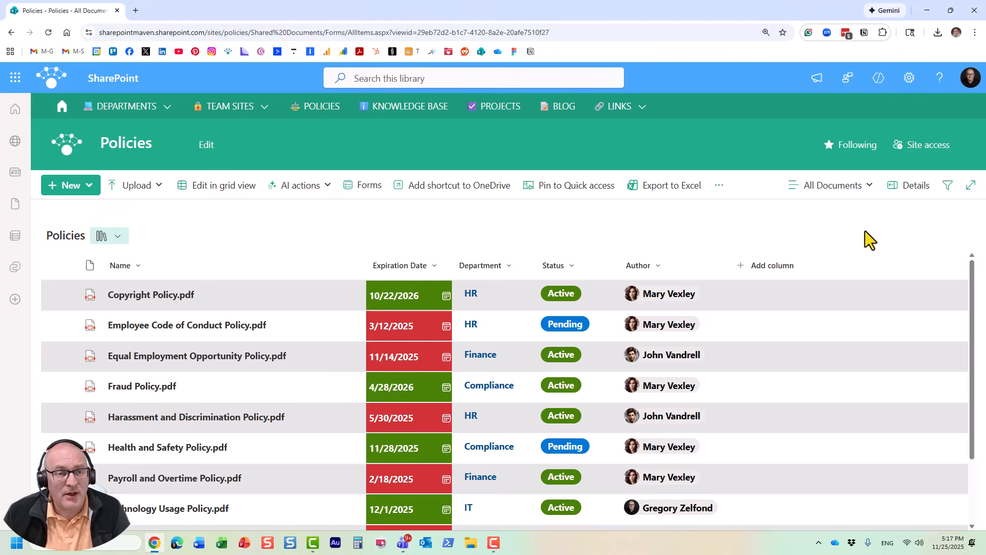
Start a new view of the Policies library named Calendar, shown as a calendar with Month as the default layout
click(867, 188)
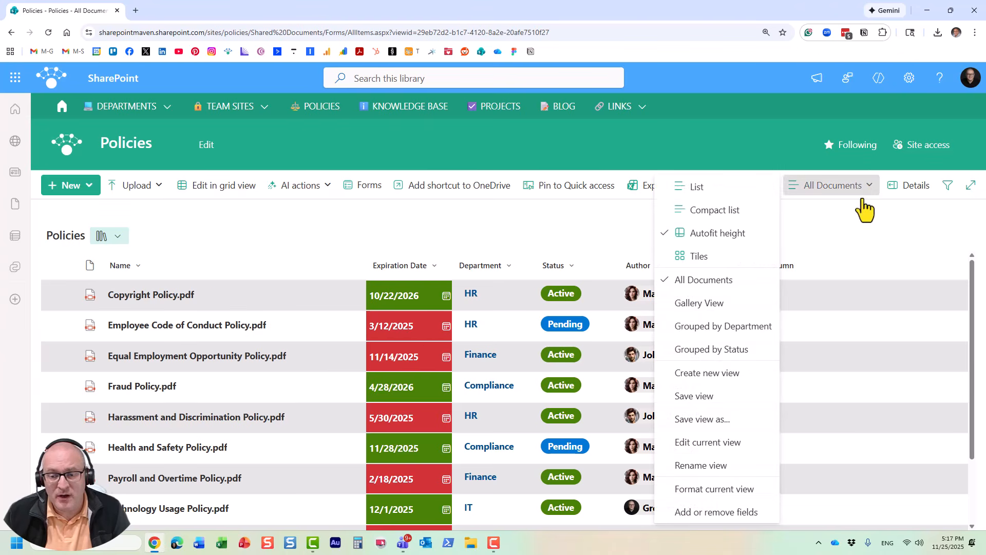
click(740, 374)
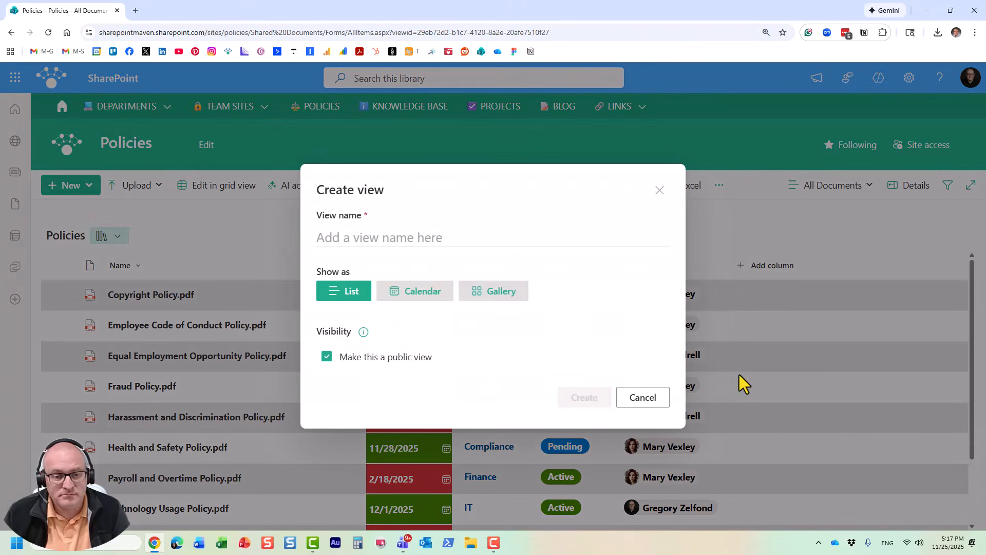
click(348, 237)
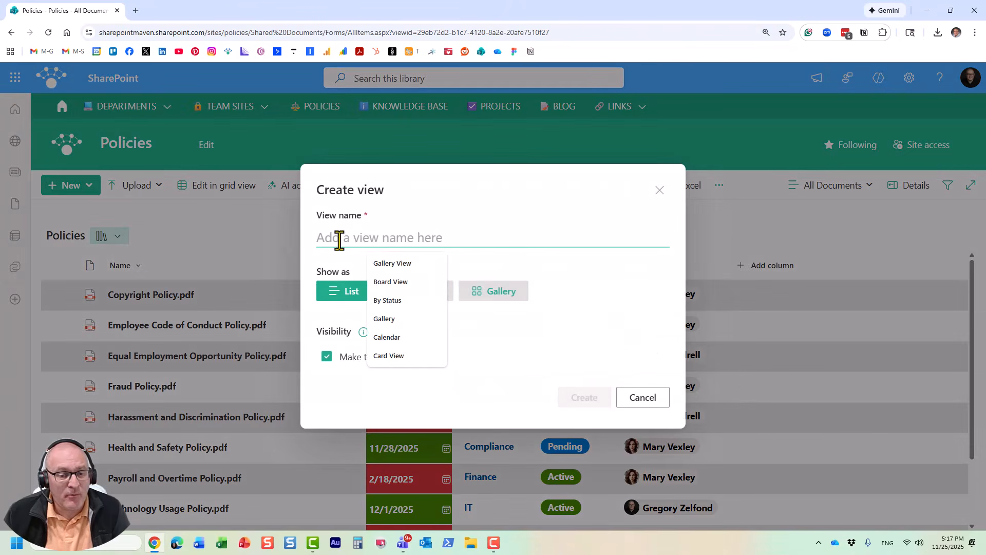
click(383, 338)
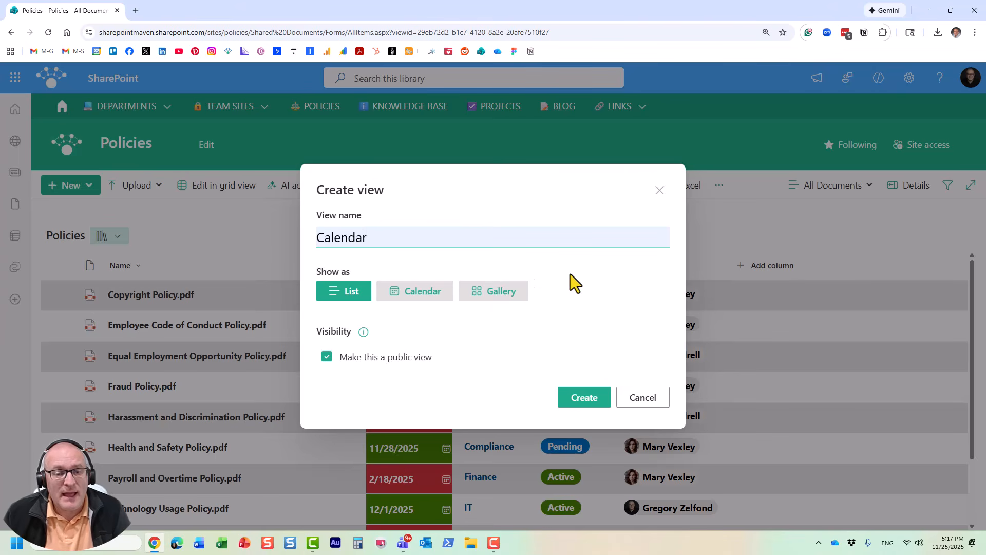
click(585, 280)
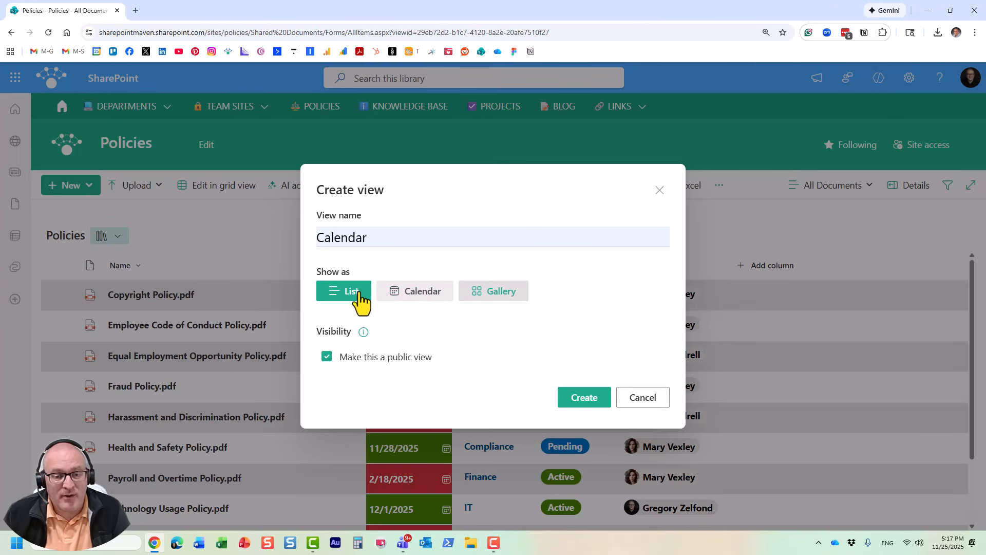
click(418, 300)
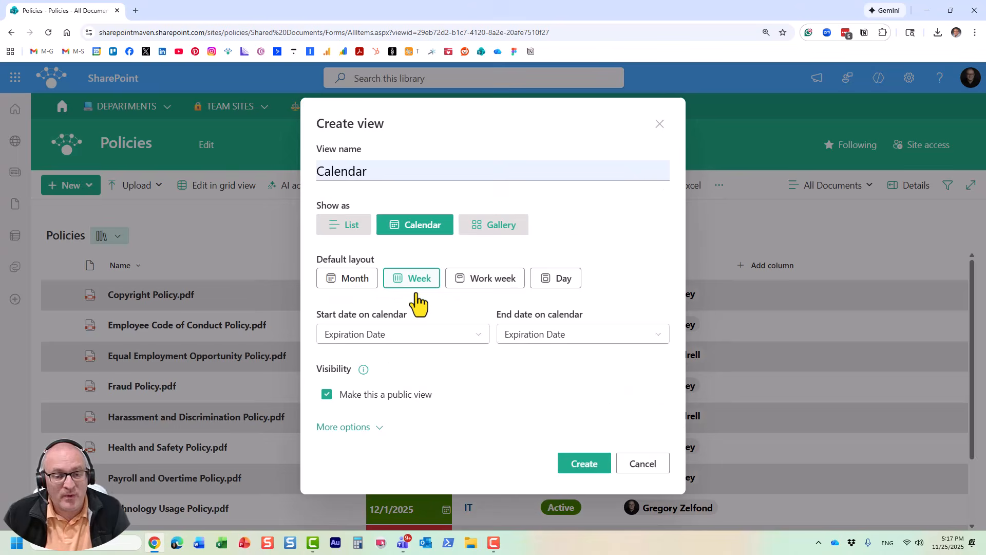
click(363, 291)
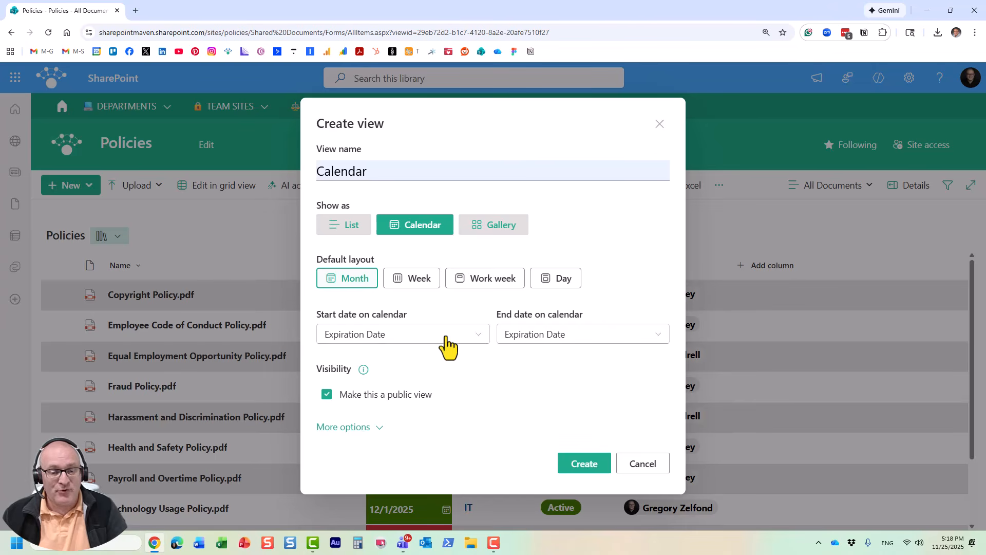
Use Expiration Date as both the start date and the end date on the calendar
click(440, 337)
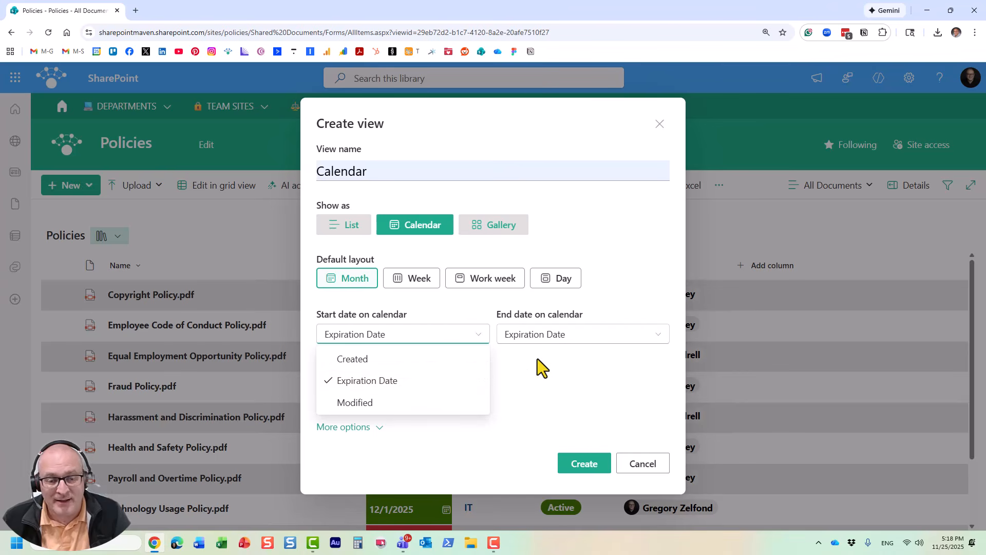
click(402, 385)
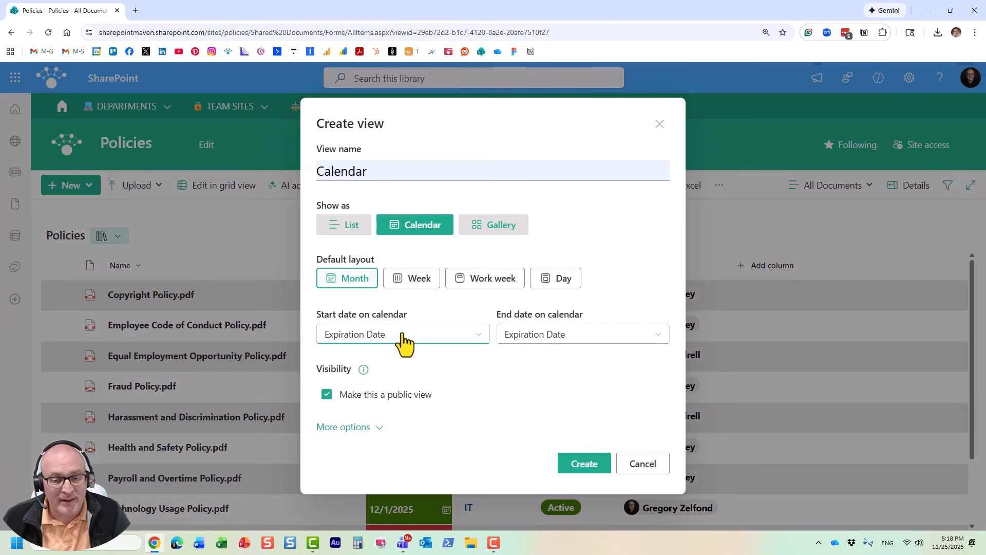
click(512, 339)
click(513, 340)
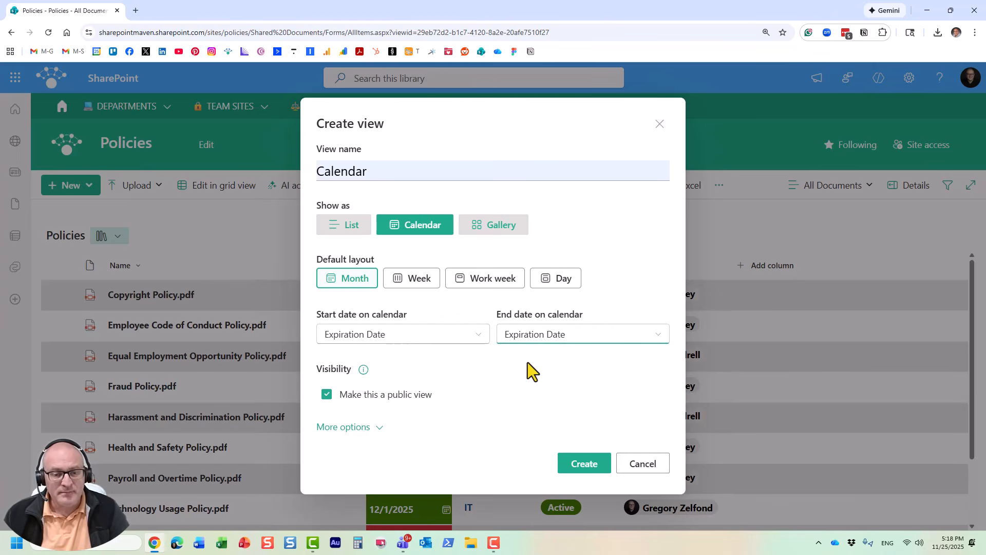
Set the title of items on the calendar to Name and create the public view
click(367, 428)
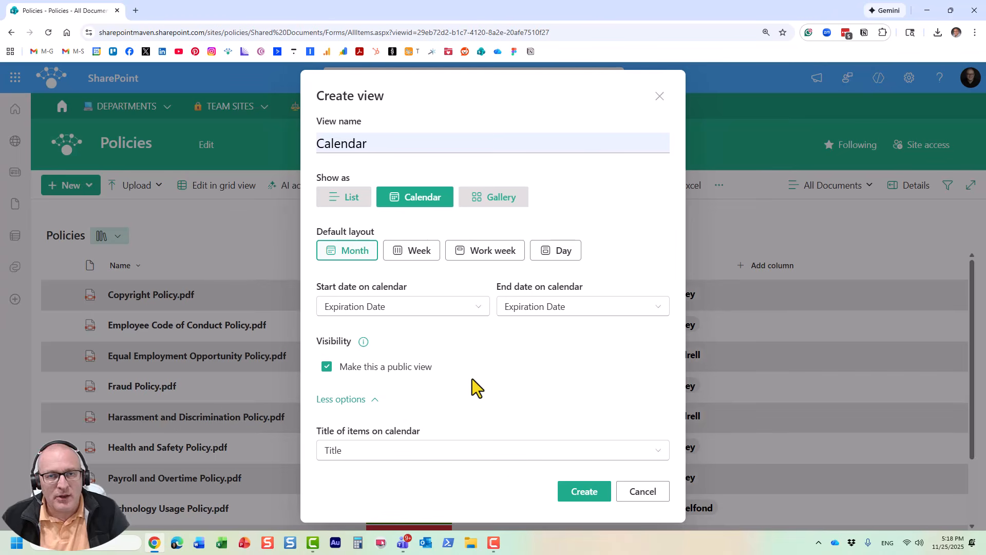
click(382, 453)
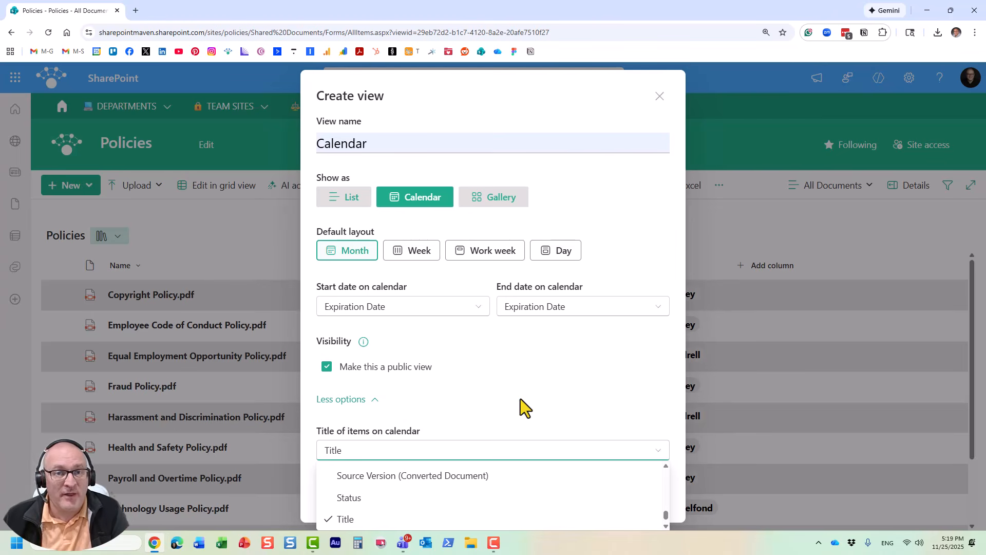
click(577, 393)
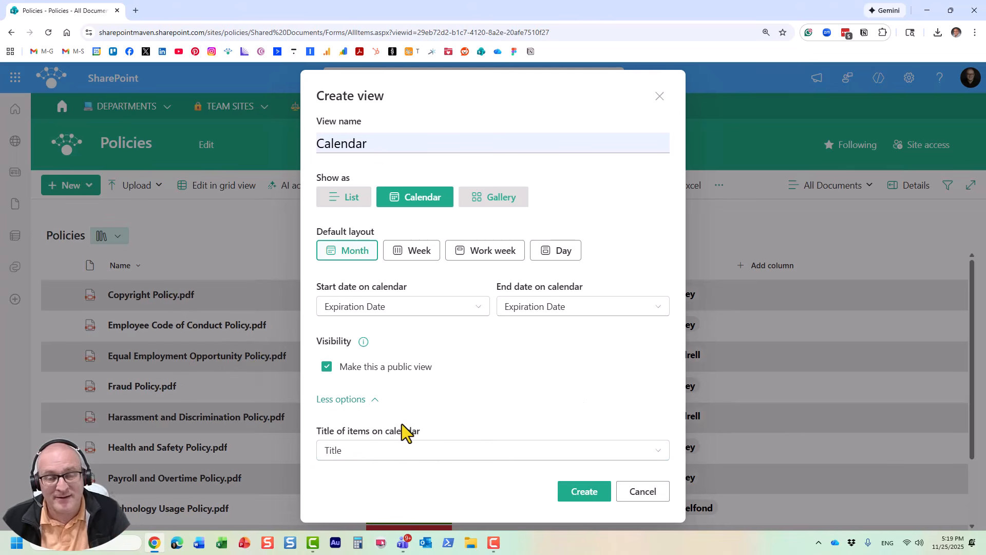
click(403, 453)
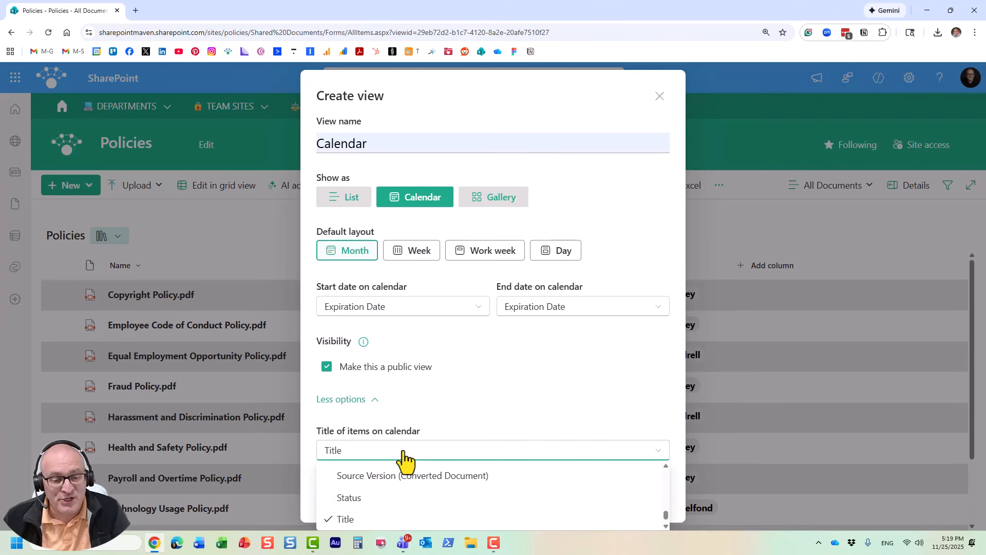
scroll(413, 499, up, 4)
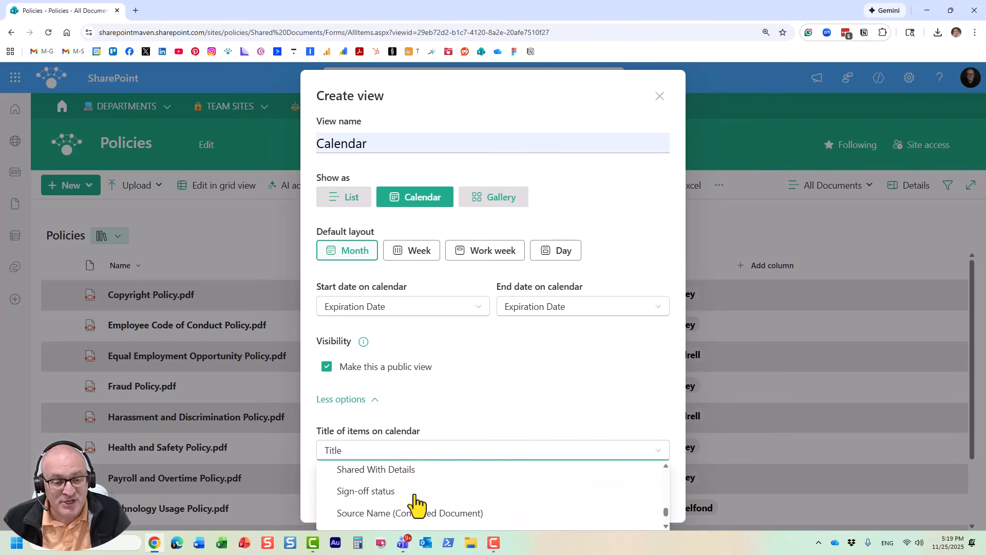
scroll(416, 505, up, 6)
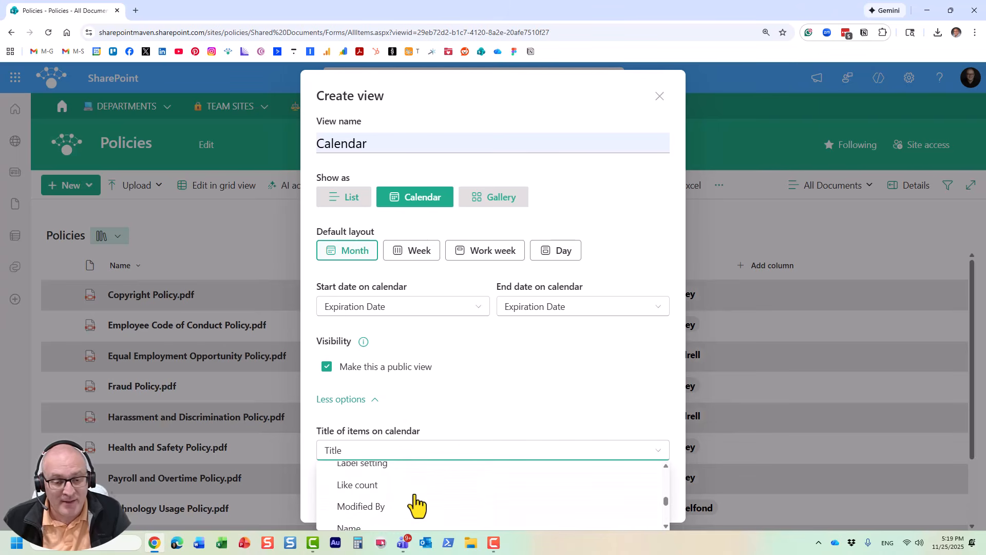
scroll(416, 505, down, 1)
scroll(416, 505, down, 1)
click(359, 480)
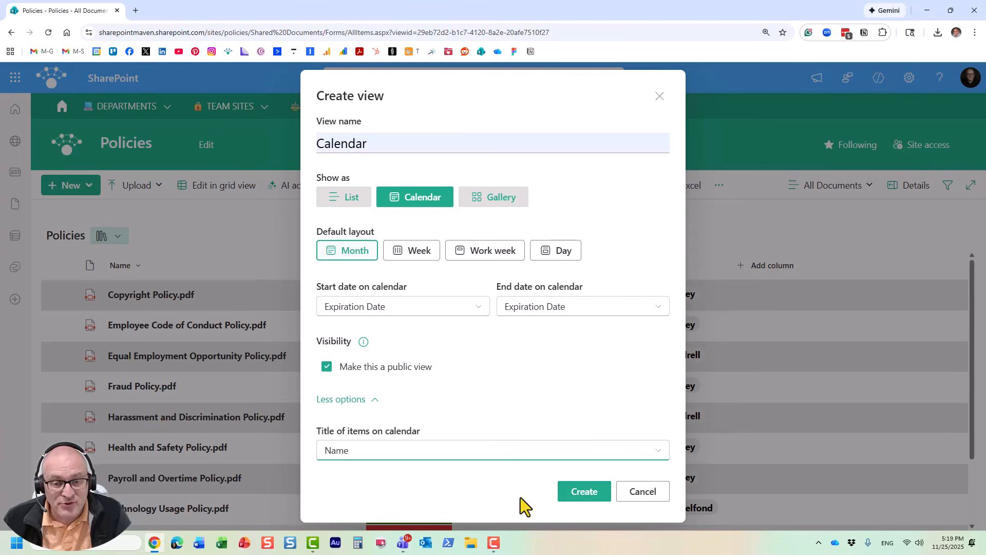
click(573, 497)
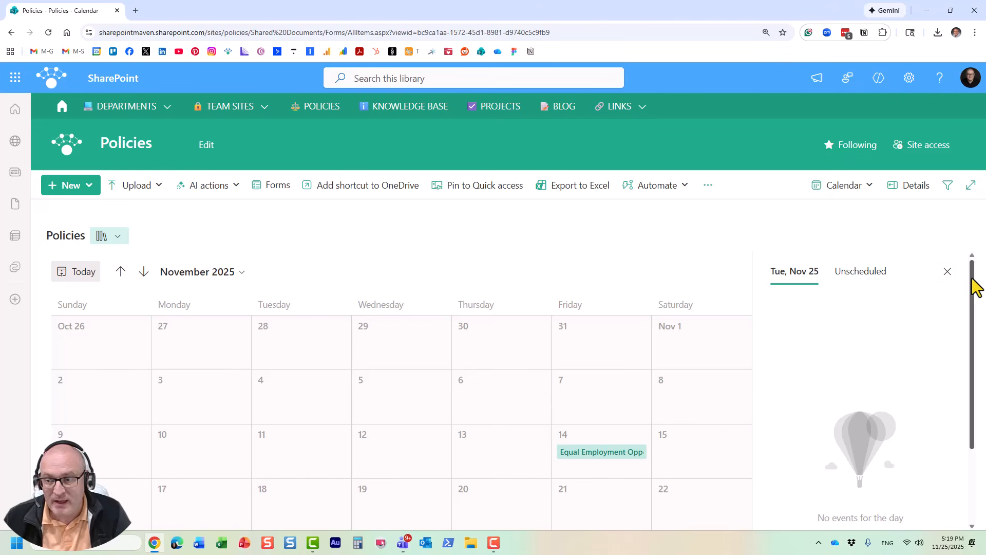
Look through the month's policy entries, and switch the Calendar view to the Week layout
scroll(663, 331, down, 2)
scroll(700, 342, down, 1)
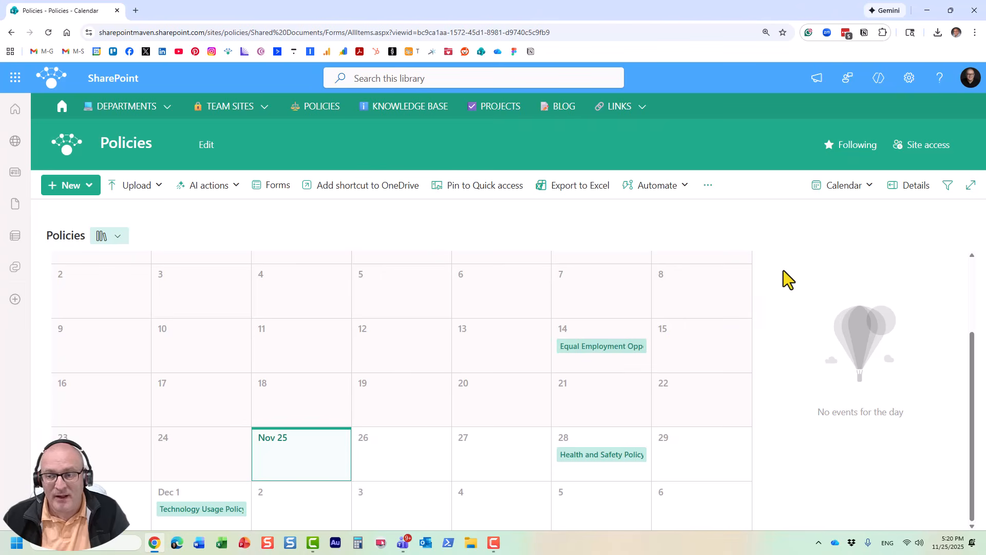
click(866, 188)
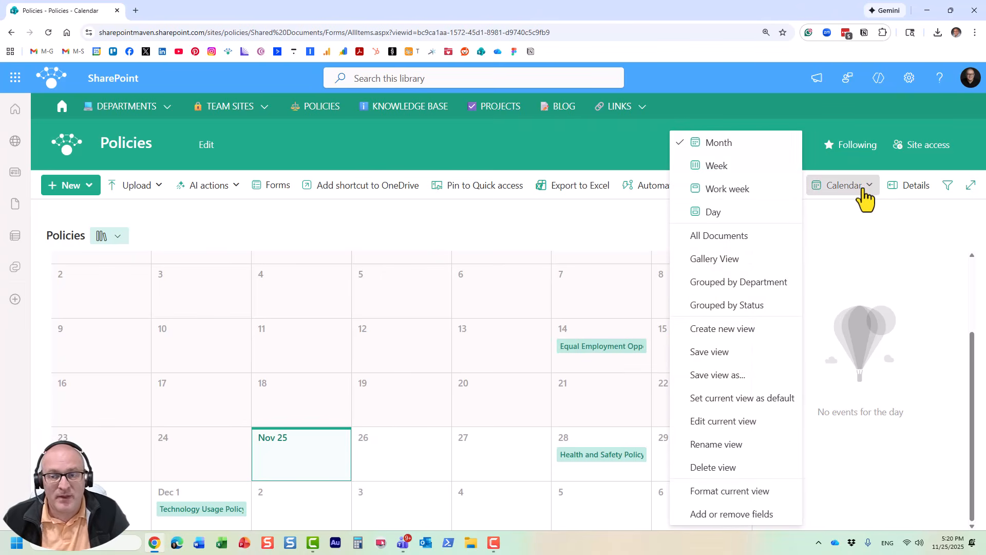
click(726, 170)
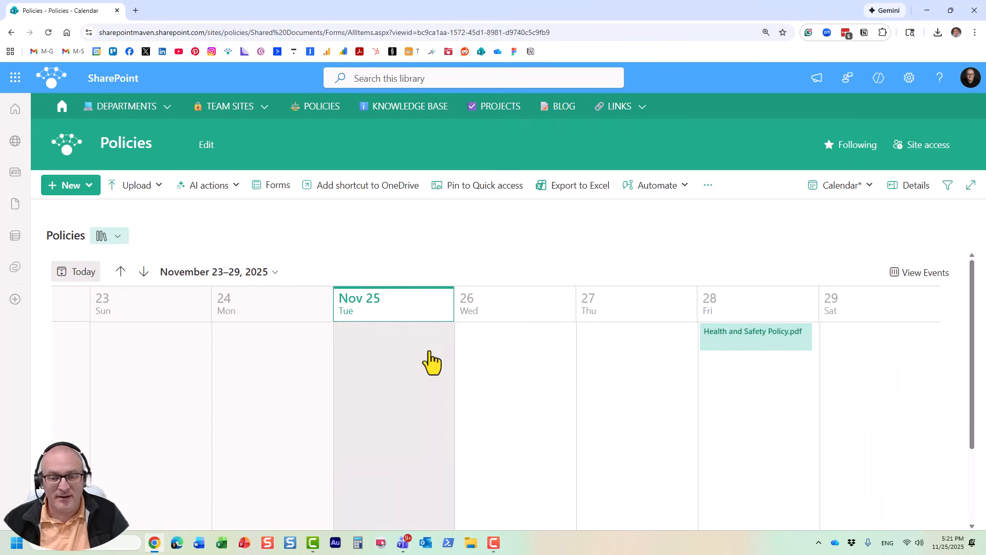
Browse the calendar through the weeks after and before the current one, ending on November 23–29, 2025
click(144, 272)
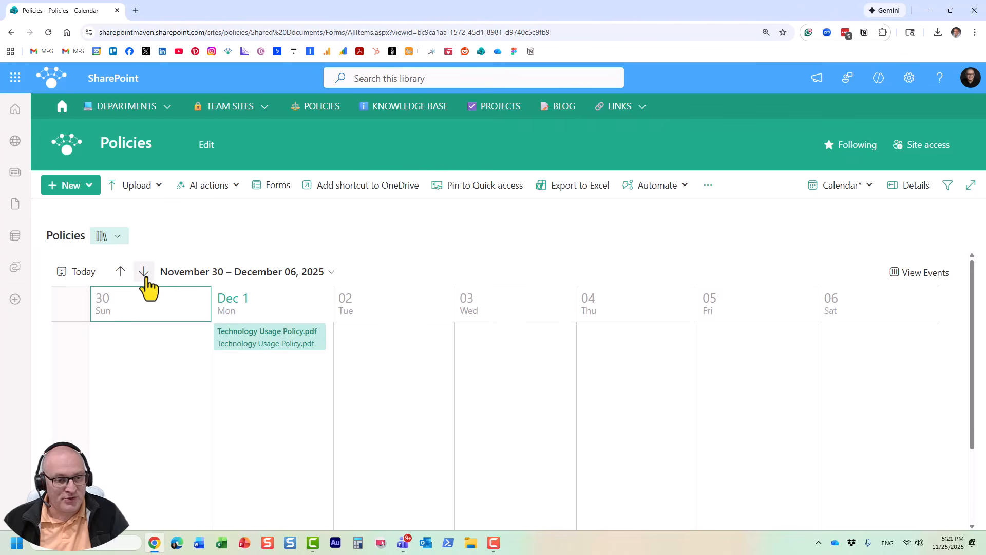
click(144, 272)
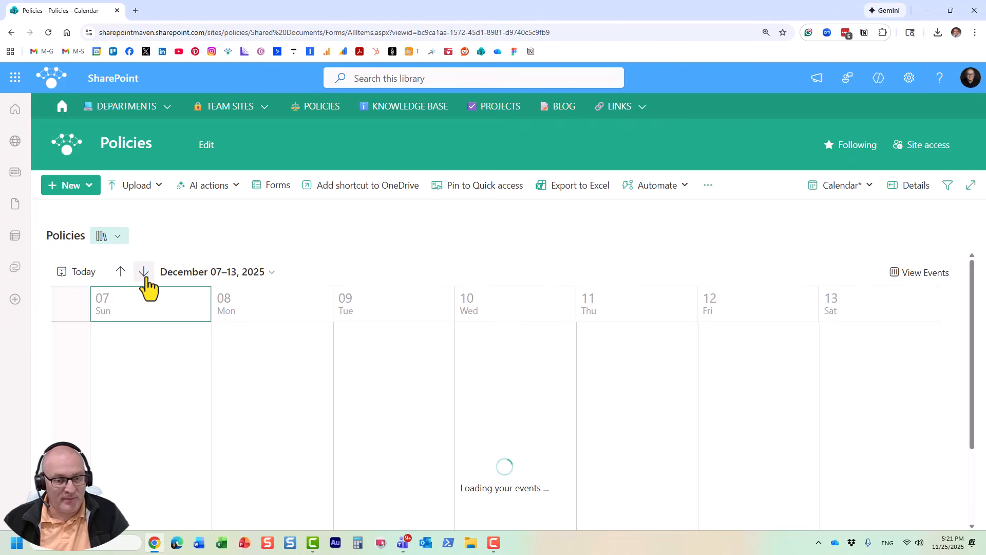
click(121, 272)
click(120, 272)
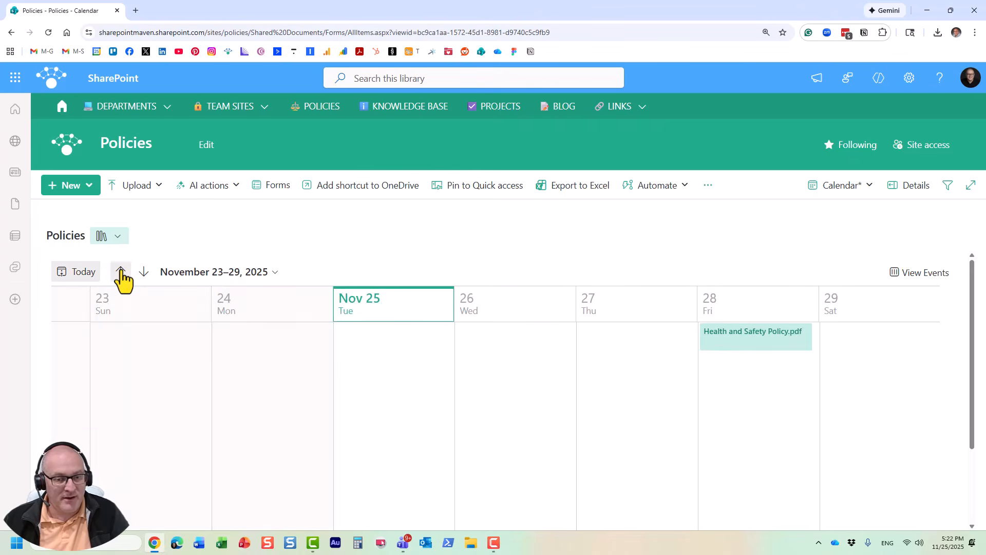
click(121, 272)
click(121, 272)
click(120, 271)
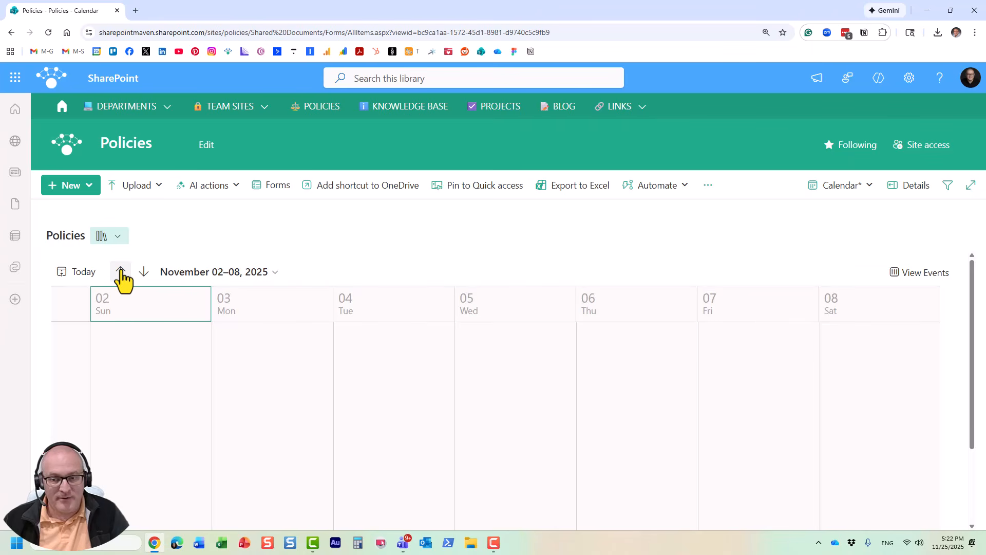
click(144, 272)
click(144, 272)
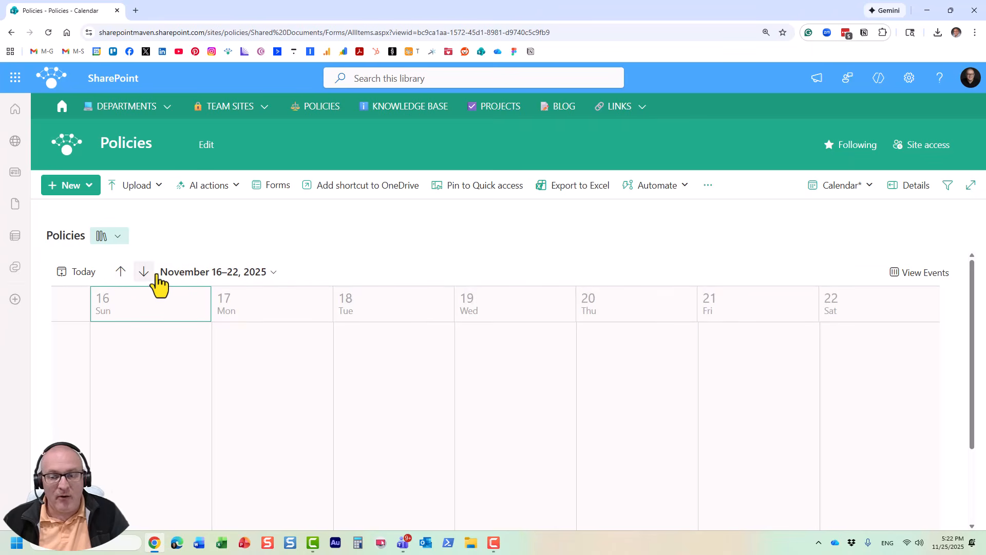
click(121, 272)
click(143, 272)
click(144, 272)
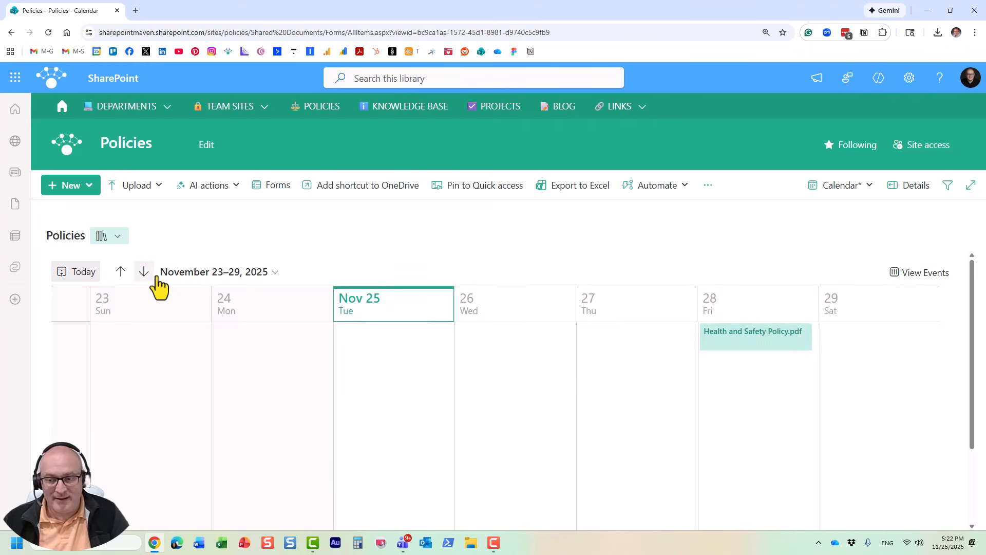
Switch the calendar to the Month layout and back to the Week layout
click(837, 192)
click(736, 124)
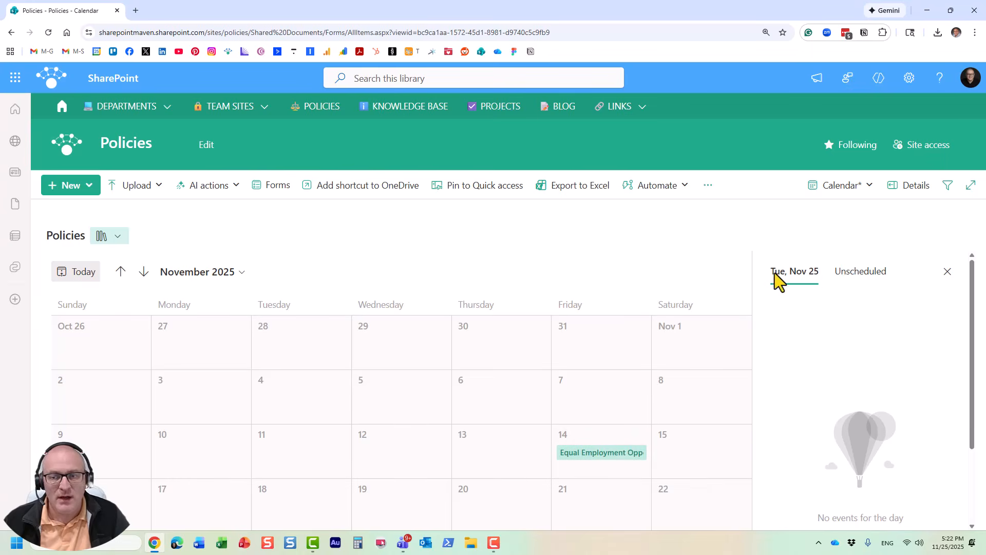
click(838, 189)
click(713, 143)
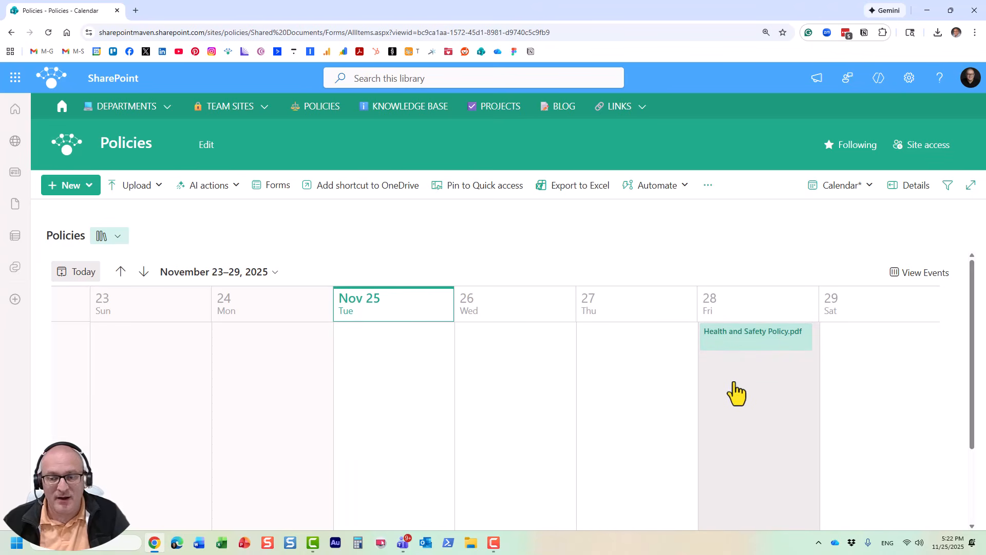
Edit the current Calendar view to use Status as the subheading of its items, and save it
click(846, 187)
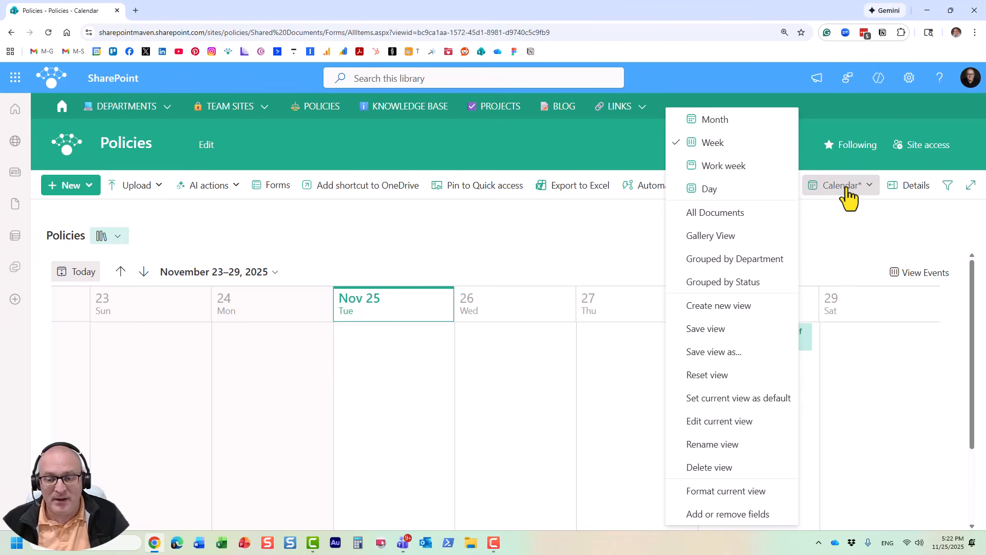
click(764, 427)
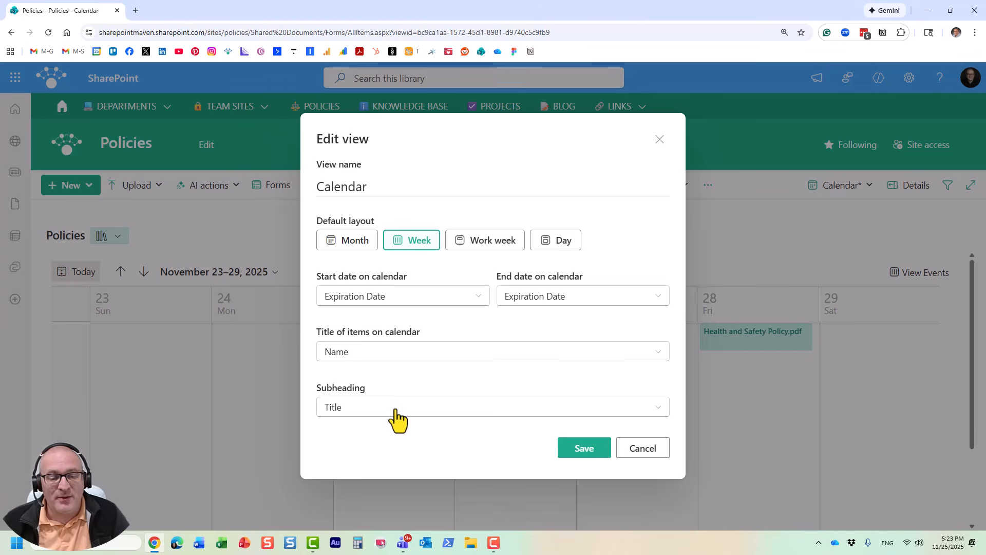
click(368, 411)
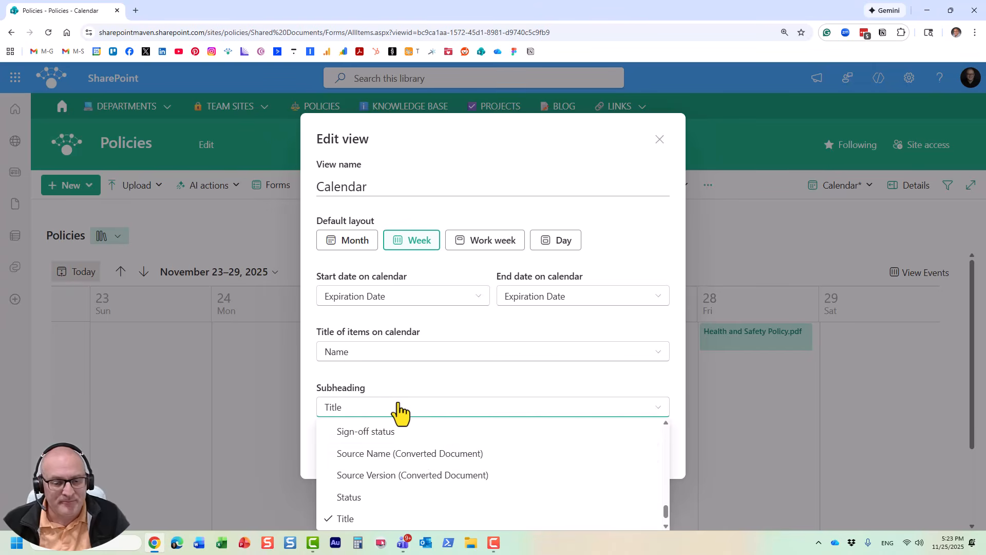
scroll(406, 460, down, 1)
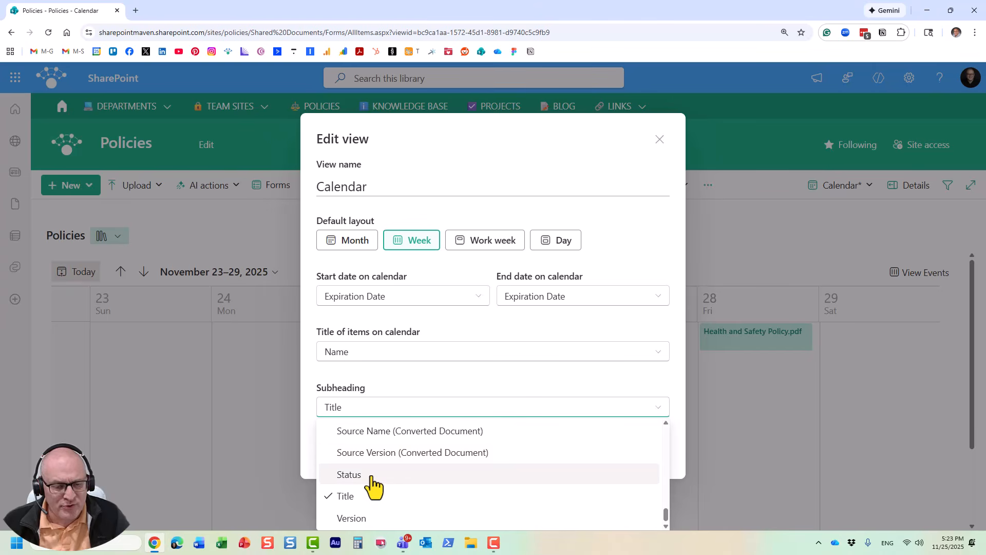
scroll(379, 493, up, 1)
click(371, 507)
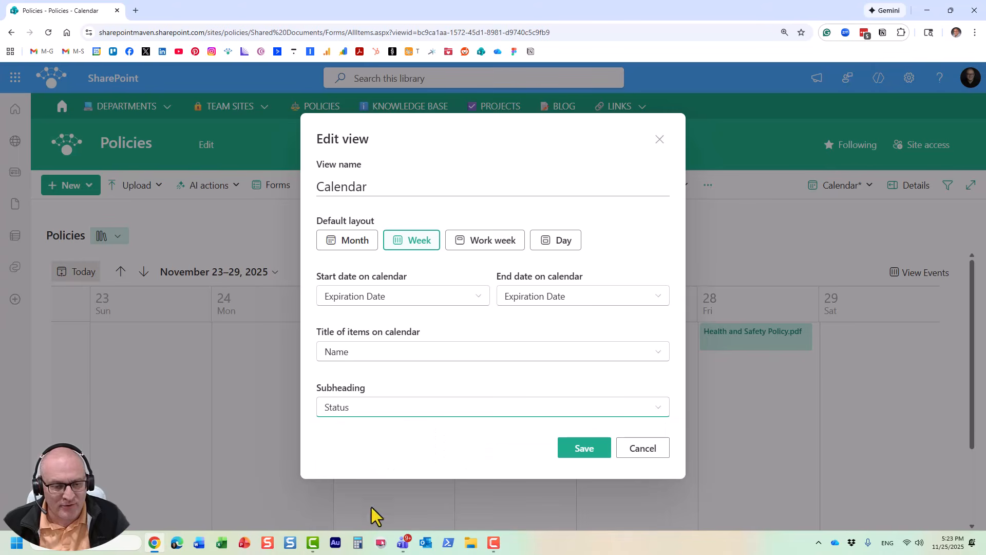
click(581, 450)
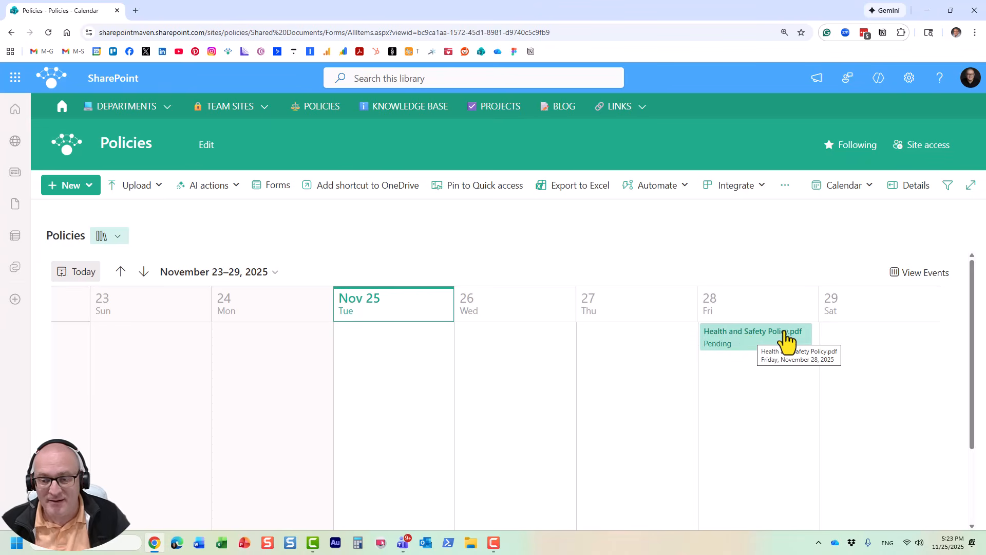
Show the calendar week November 30 – December 06, 2025 to check the subheading on its policy entry
click(143, 273)
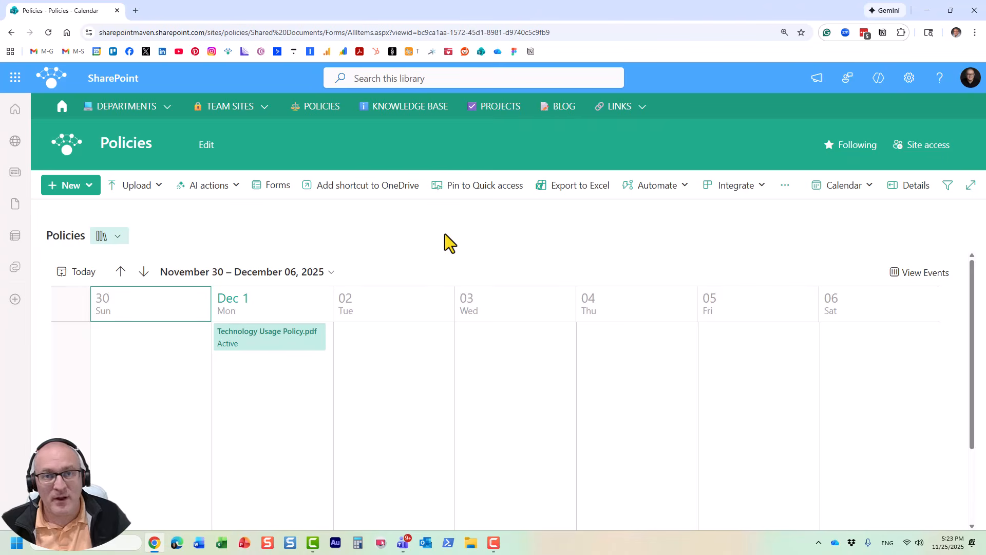
click(868, 189)
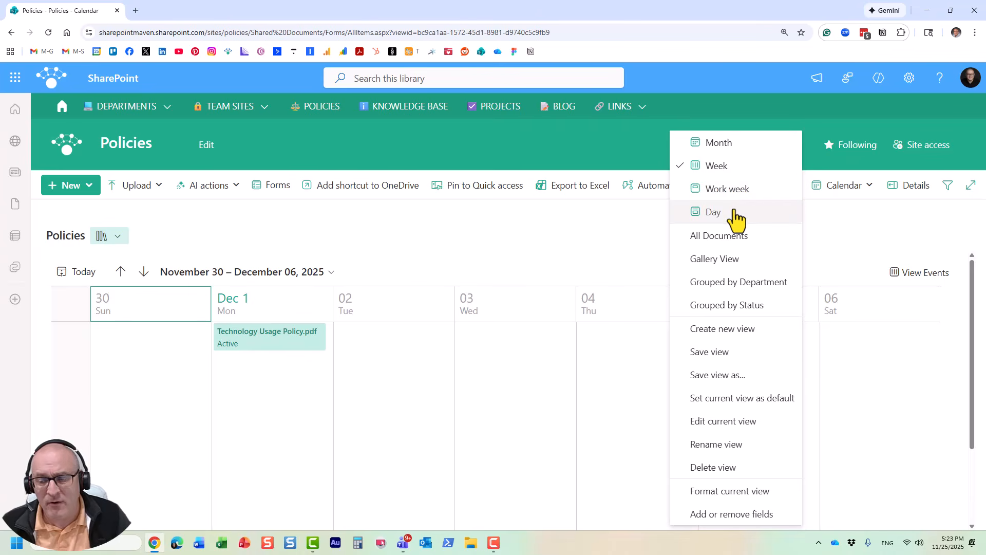
click(575, 147)
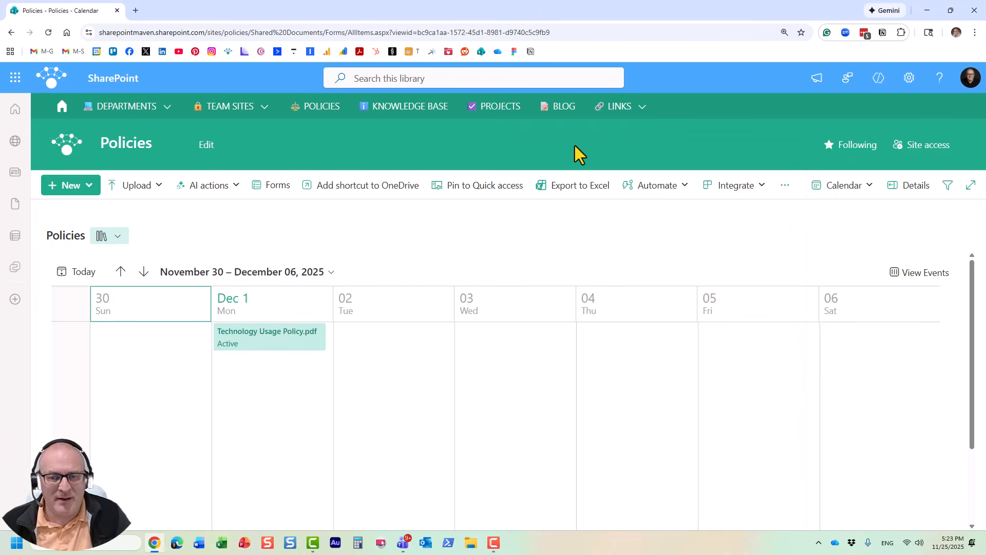